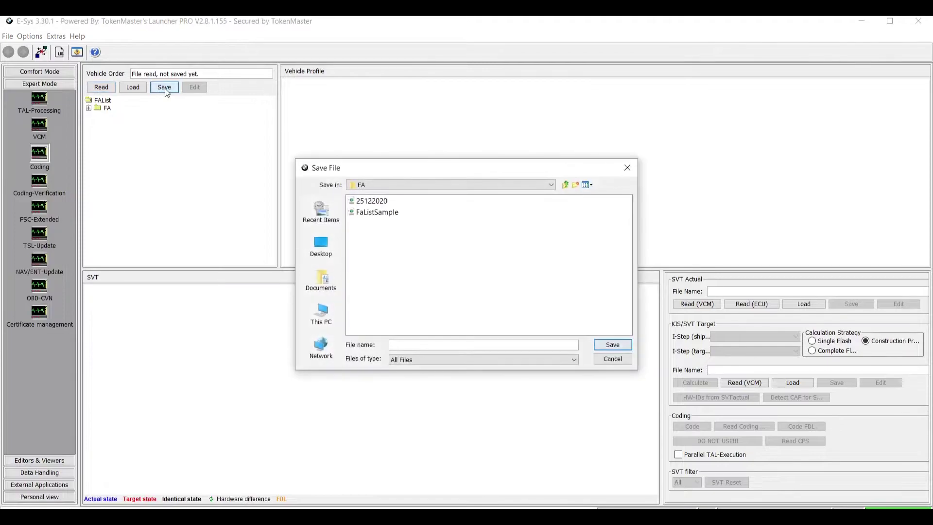
Save the read vehicle order as 06012021 and open it for editing in the FA-Editor.
text(06012021)
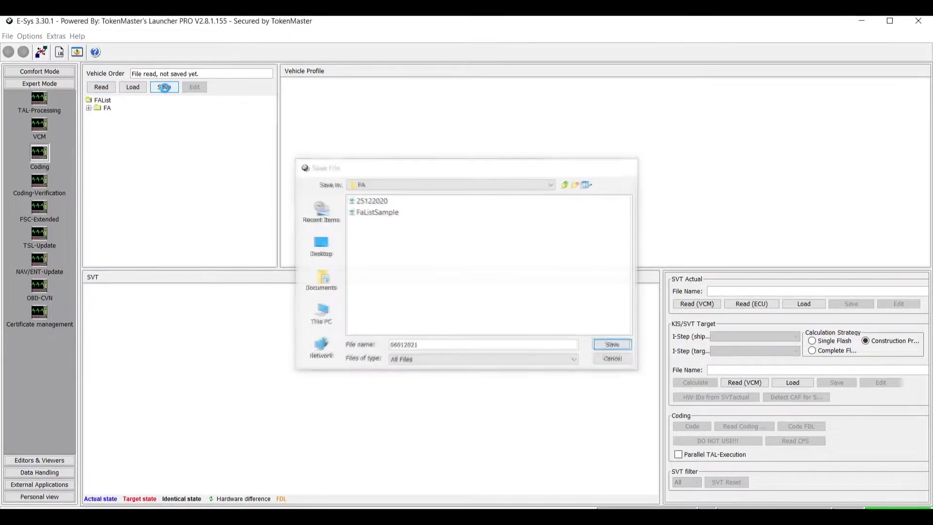
key(Return)
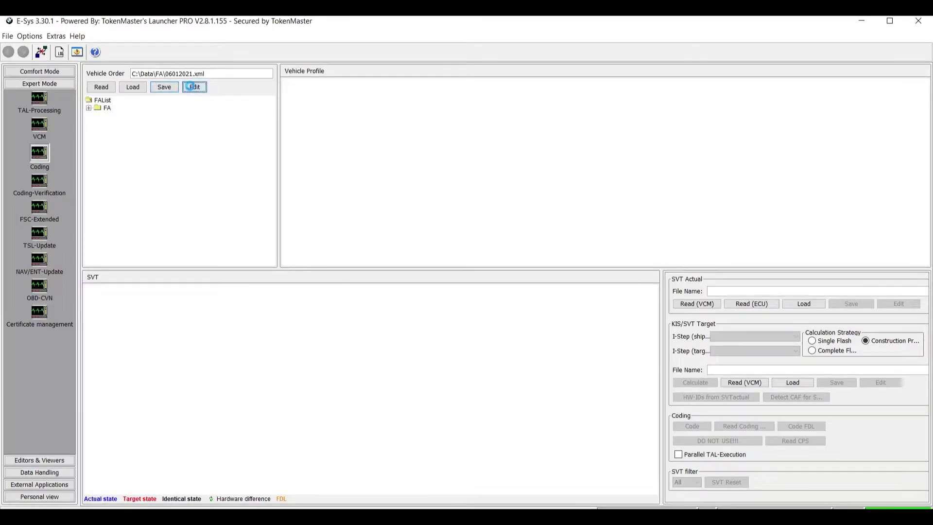
click(194, 88)
Add option code 534 to the SALAPA-Element list under the FA's FZAuftrag Type node.
click(89, 93)
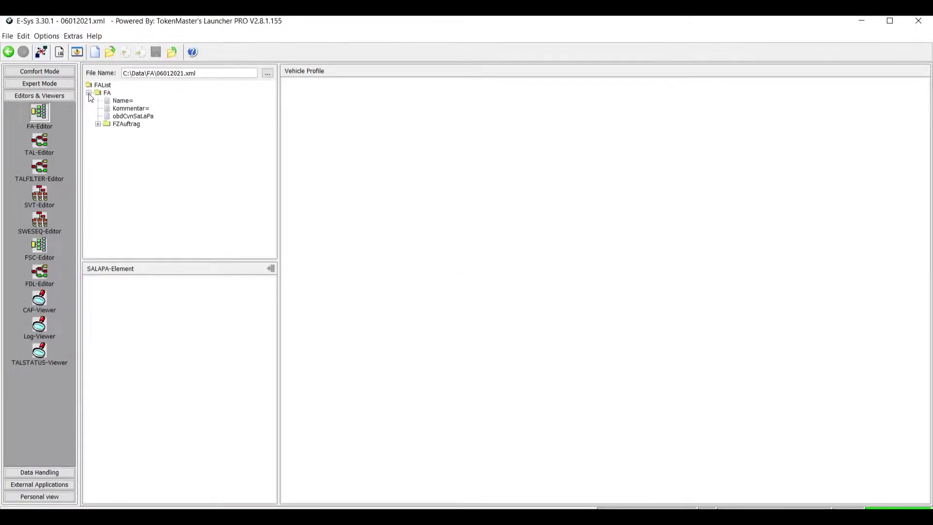
click(98, 124)
click(107, 140)
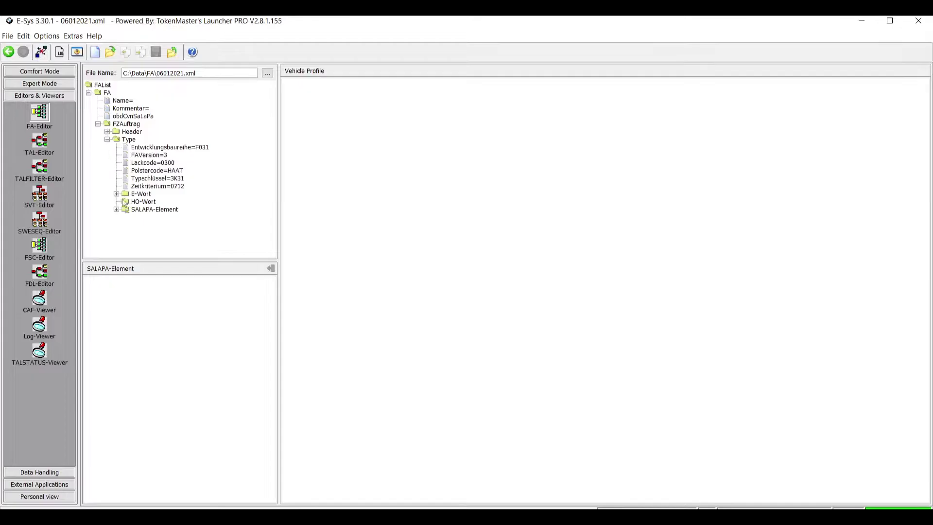
click(116, 210)
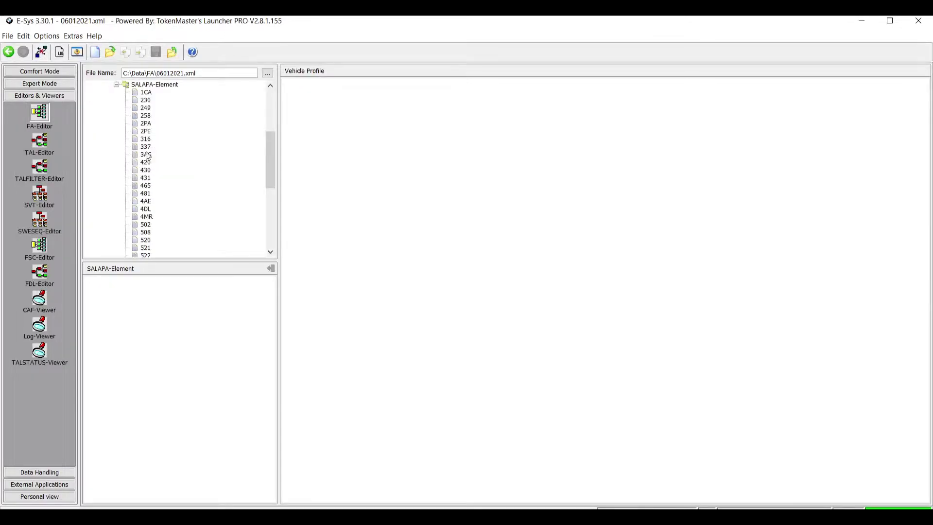
click(159, 86)
right_click(158, 86)
mouse_move(181, 90)
click(234, 89)
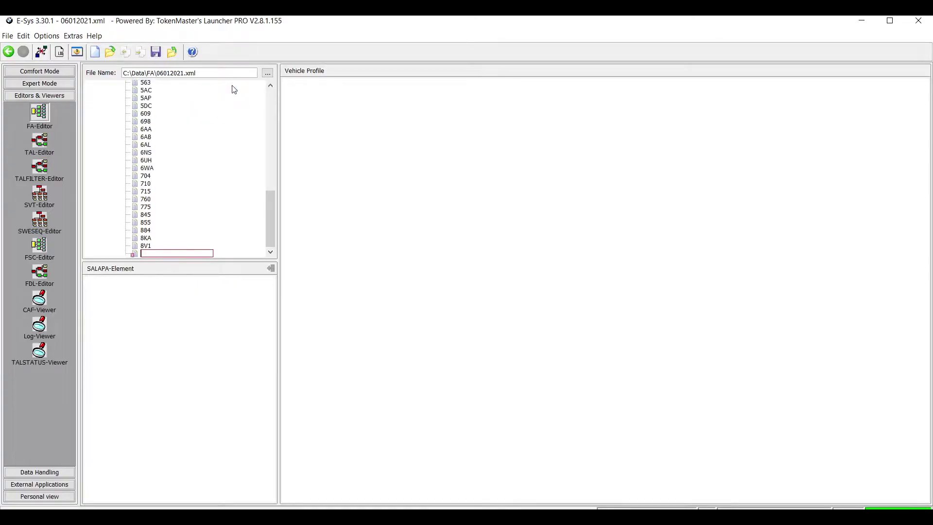
key(Return)
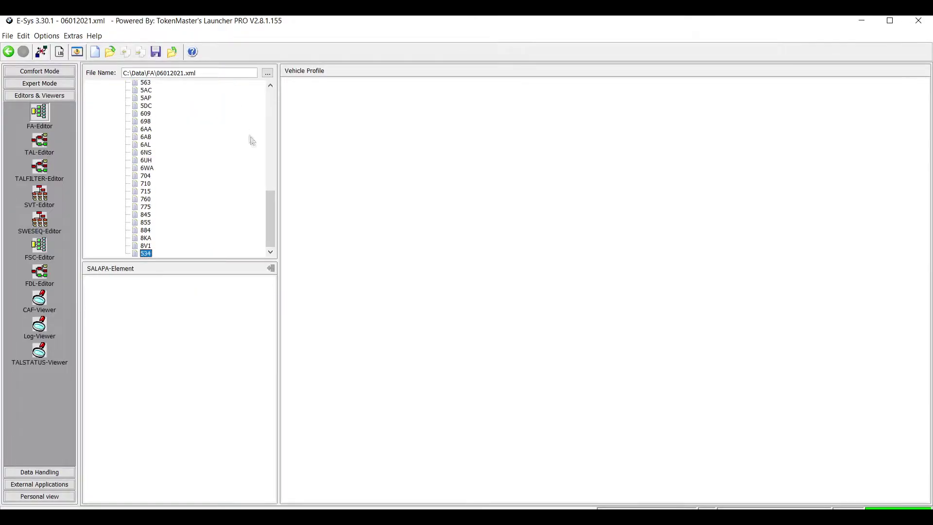
Calculate the vehicle profile (FP) for the FA in 06012021.xml.
drag(271, 203, 275, 95)
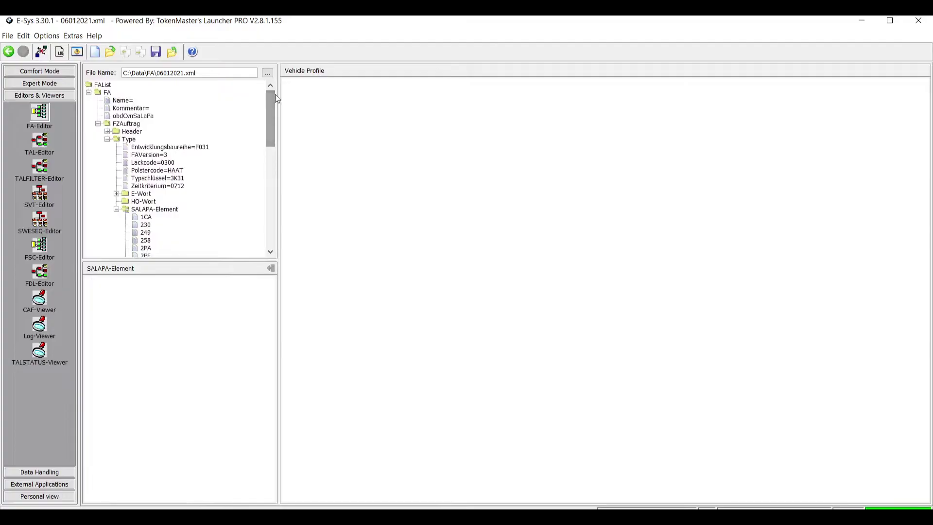
right_click(108, 95)
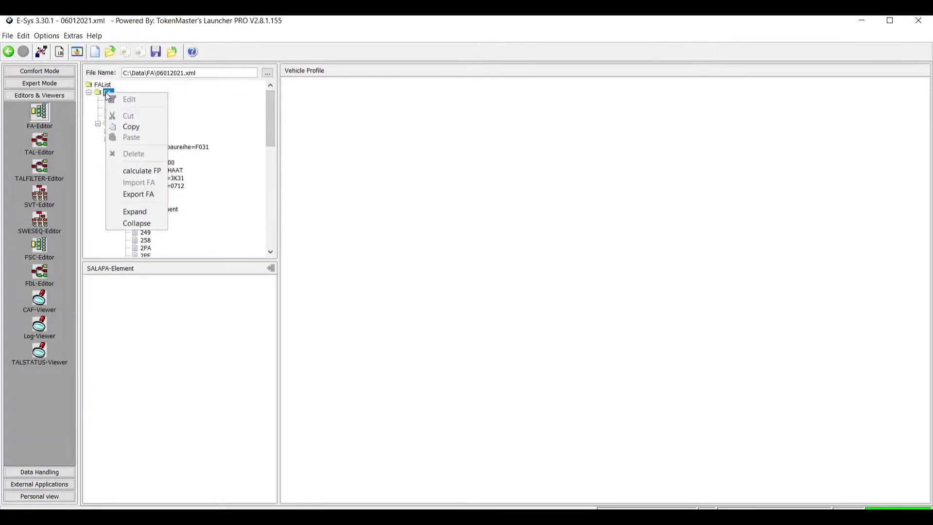
click(142, 170)
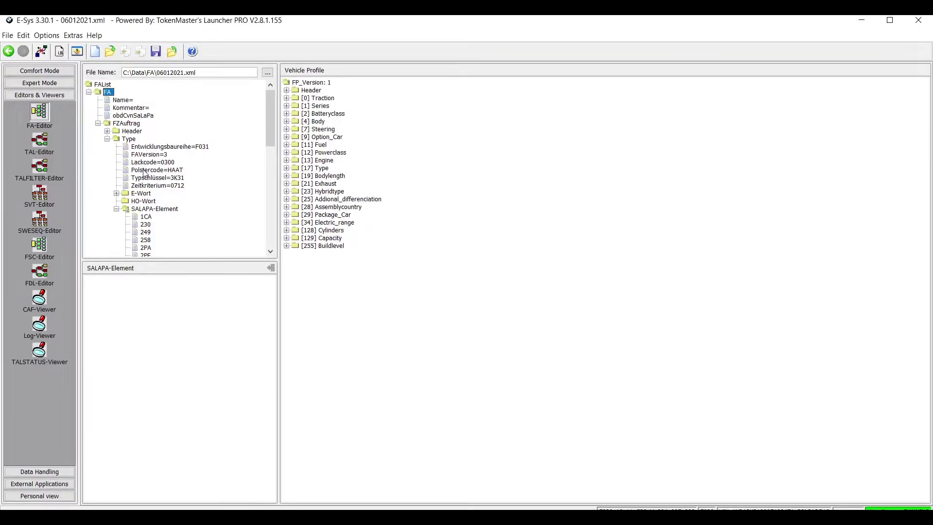
Return to the expert-mode Coding module, saving the changed vehicle order file.
click(42, 83)
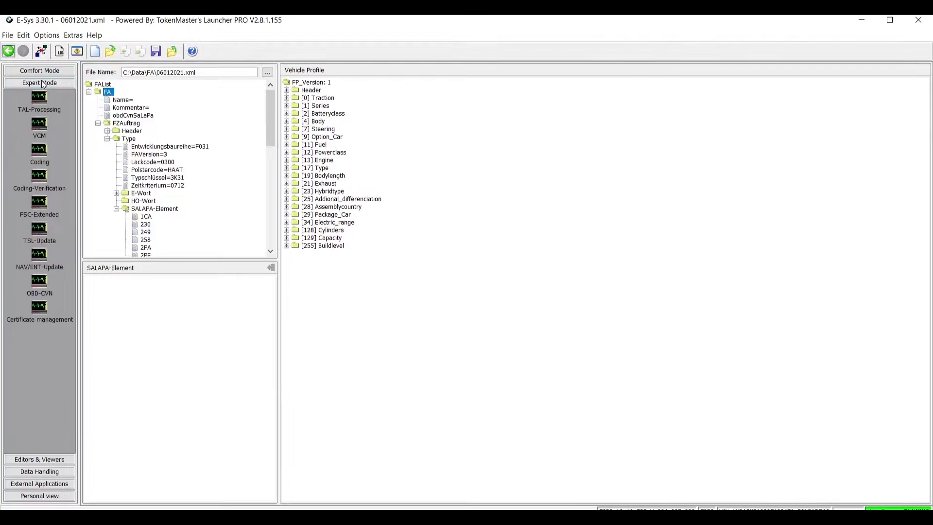
click(41, 156)
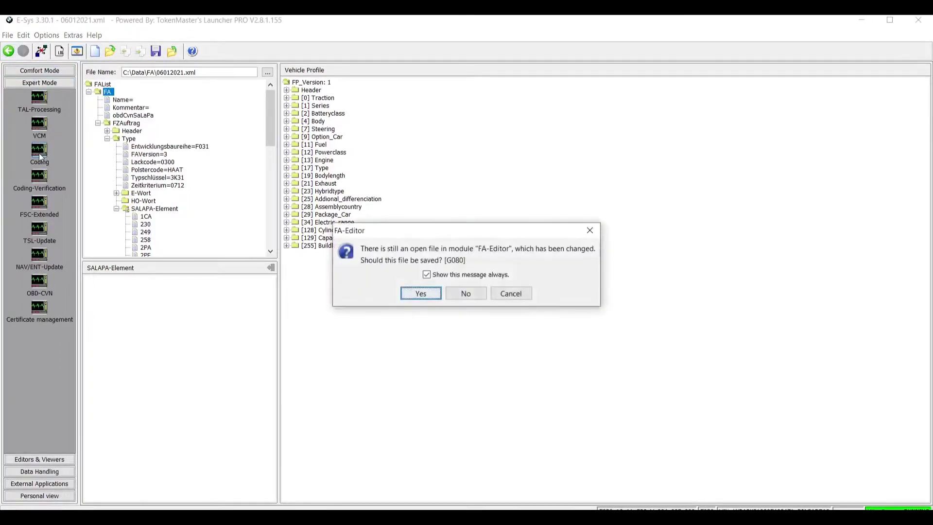
key(Return)
key(Return)
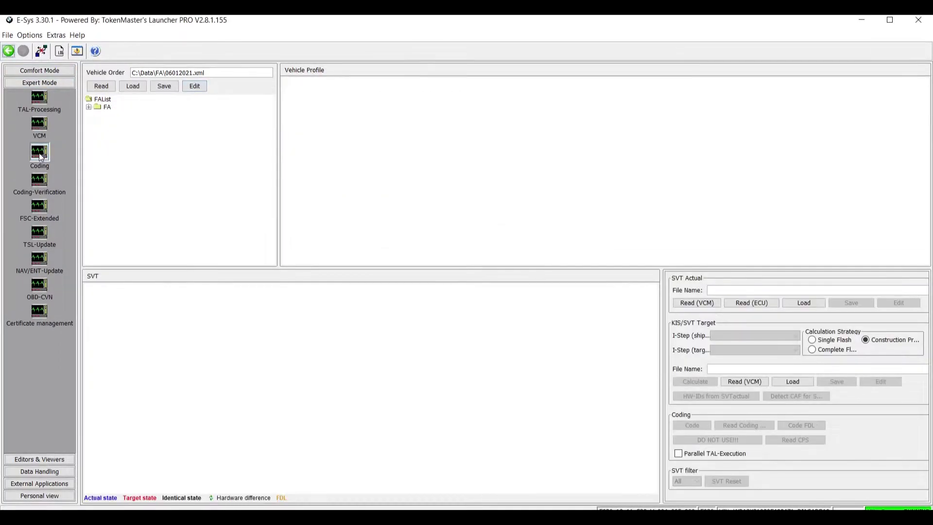
Activate the edited FA and read the actual SVT from the ECUs.
click(107, 107)
right_click(109, 105)
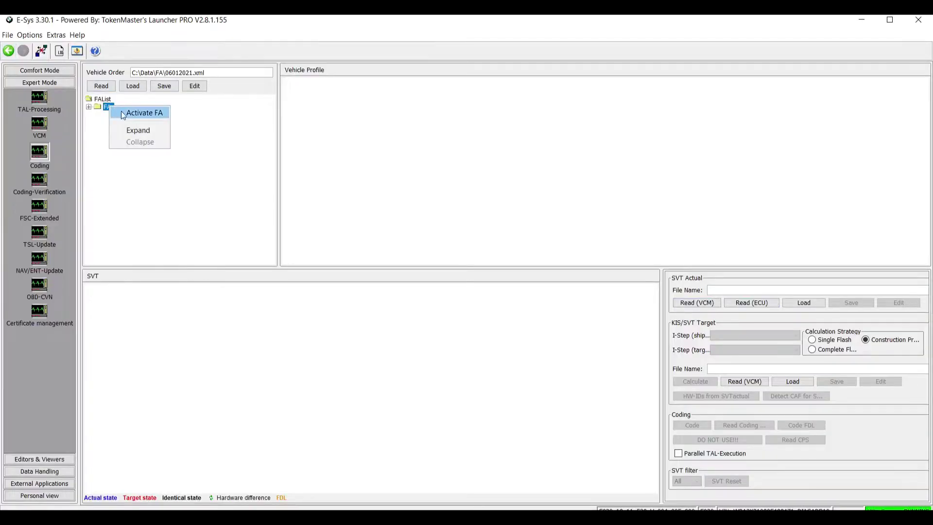
click(140, 112)
click(747, 302)
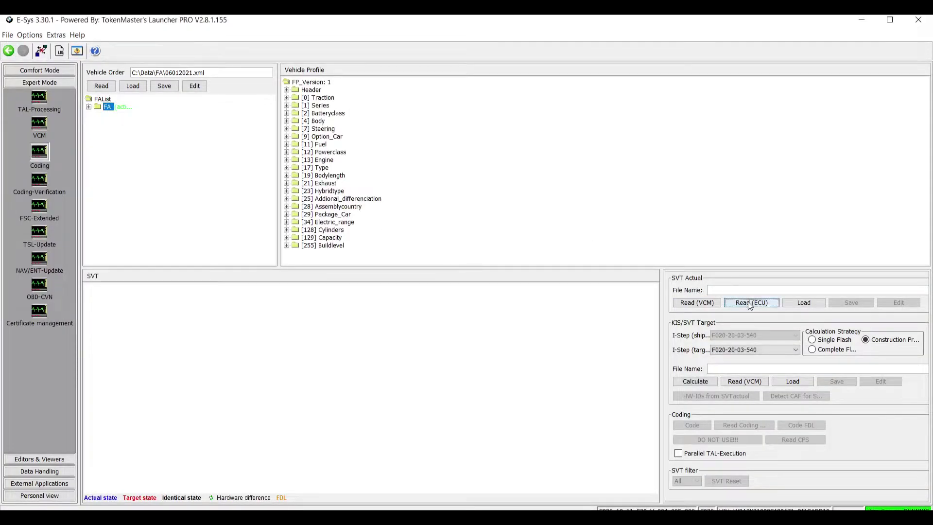
Code the FEM_BODY [40] control unit in the SVT and close the progress window and report.
scroll(341, 379, down, 10)
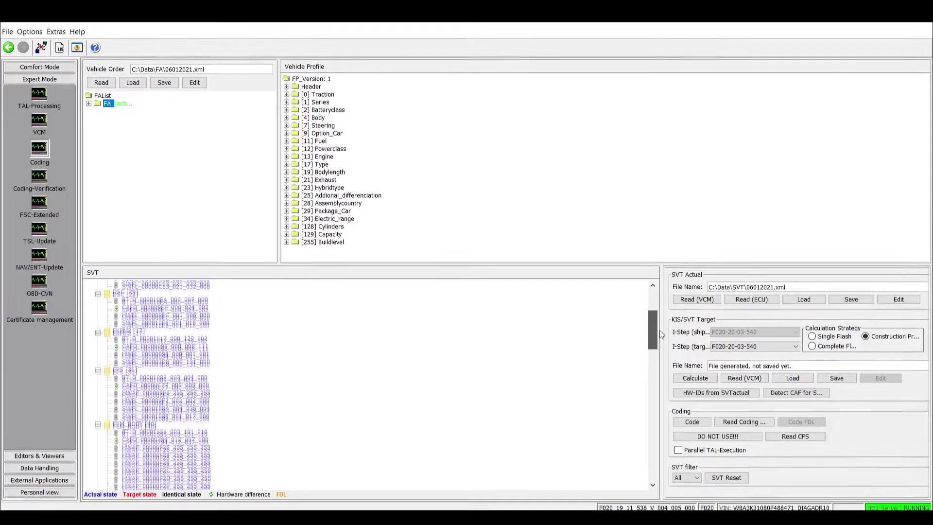
right_click(125, 406)
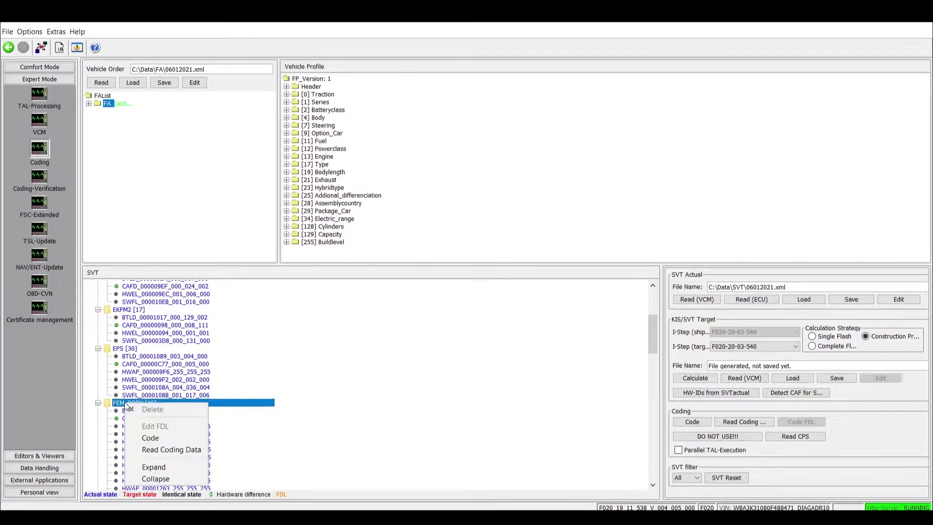
click(176, 441)
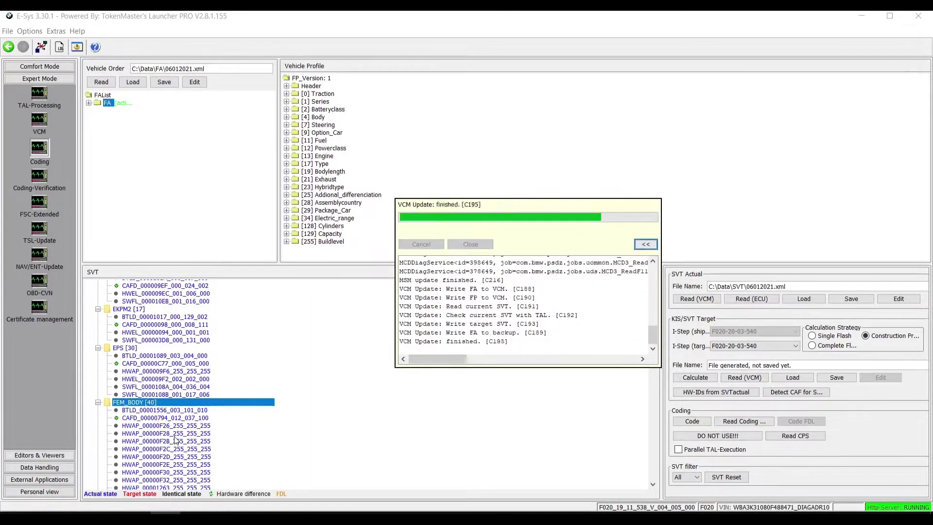
click(476, 245)
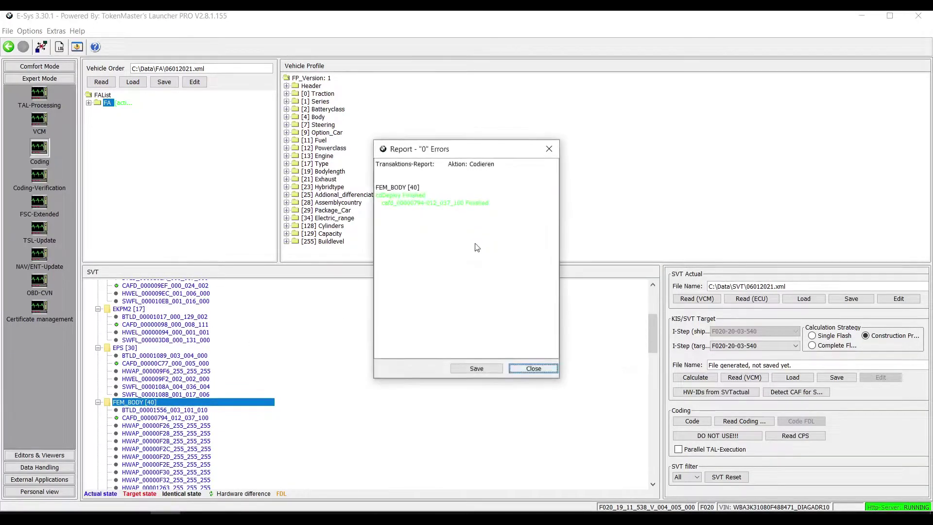
click(534, 368)
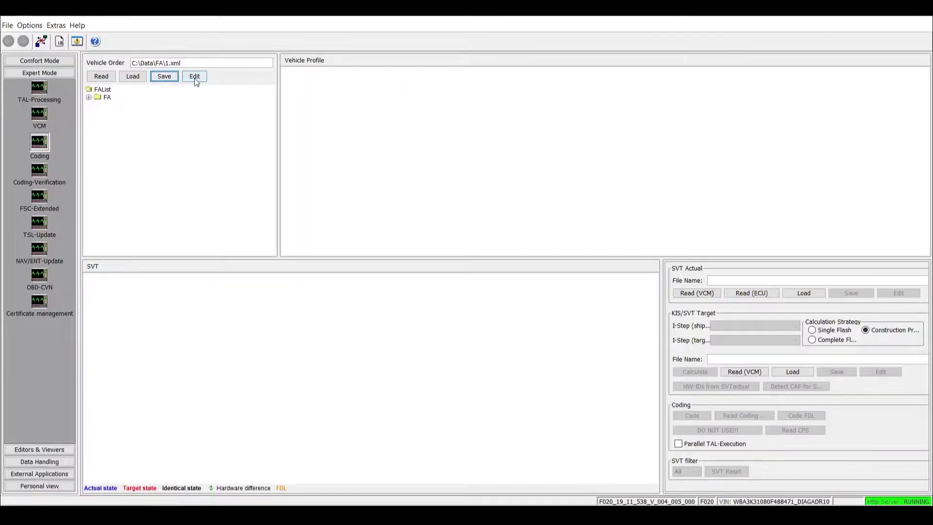
Open the vehicle order 1.xml for editing and expand its FA tree through FZAuftrag to Type.
click(195, 76)
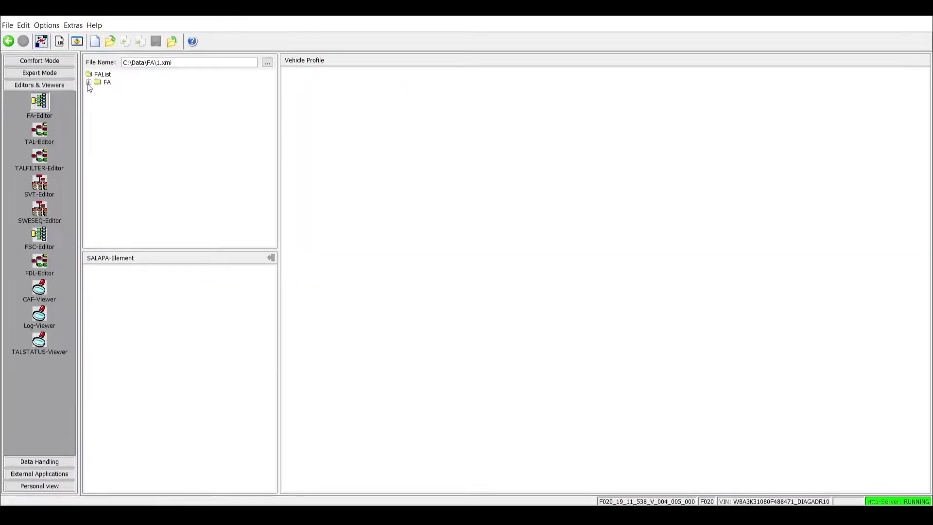
click(89, 82)
click(97, 112)
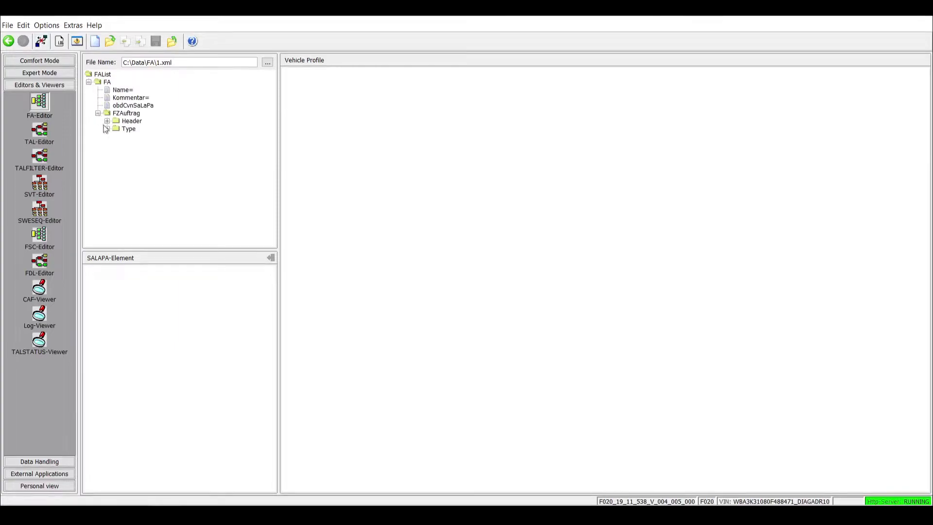
click(107, 129)
Set the FA's Zeitkriterium to 1015.
click(178, 177)
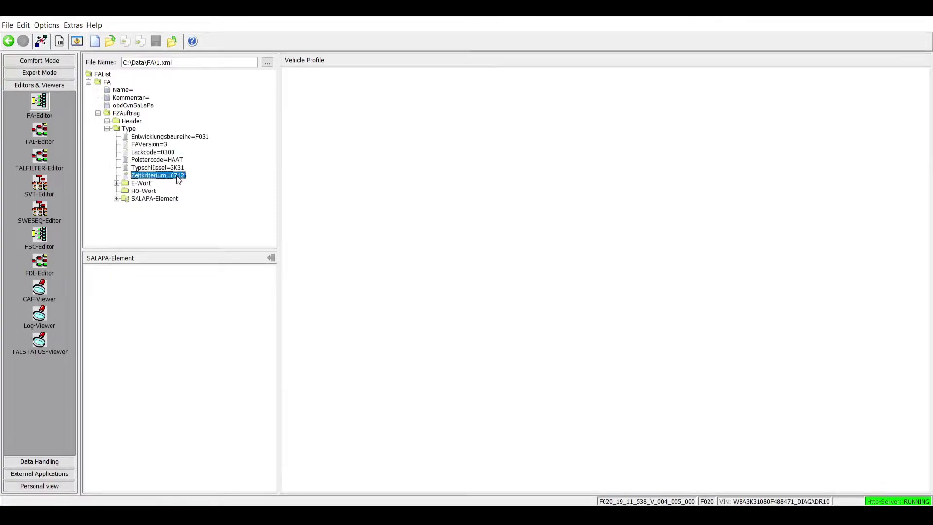
right_click(178, 178)
click(192, 183)
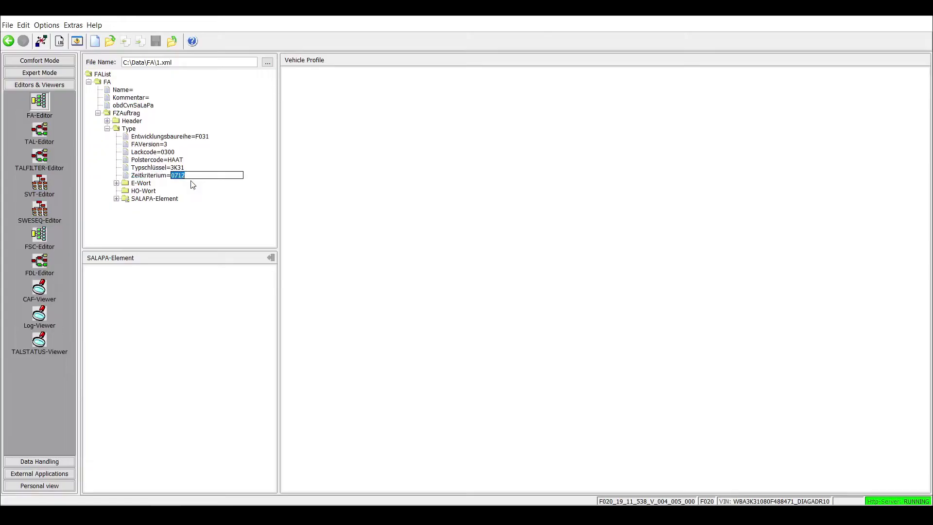
text(1015)
key(Return)
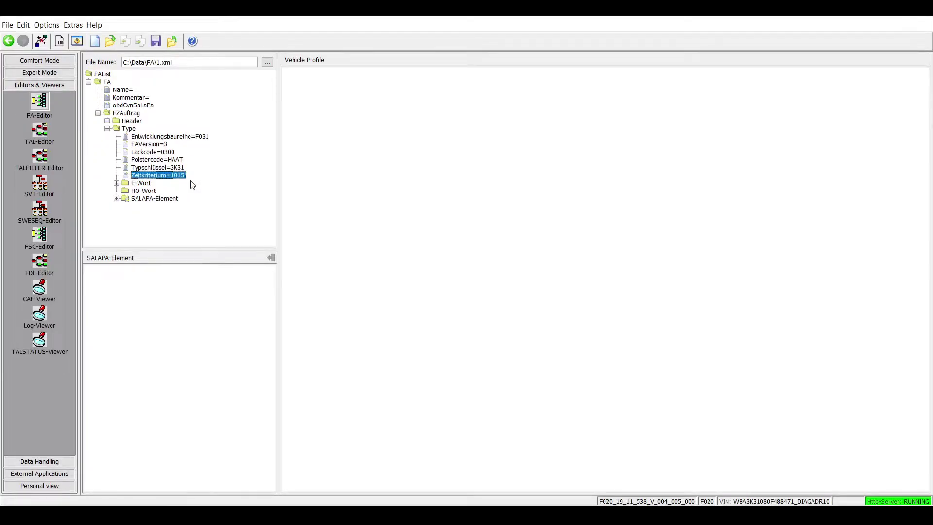
Try to calculate the vehicle profile (FP) of the FA with Zeitkriterium 1015.
click(108, 82)
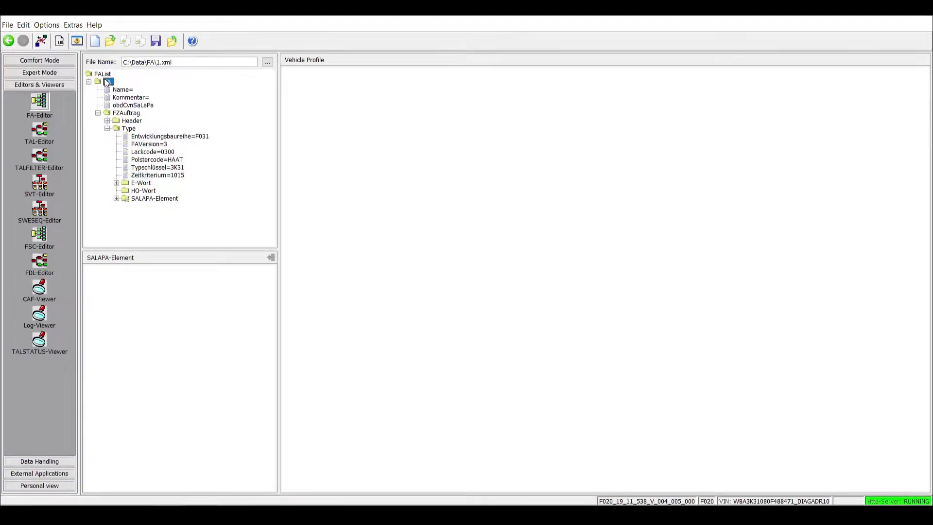
click(102, 74)
right_click(103, 74)
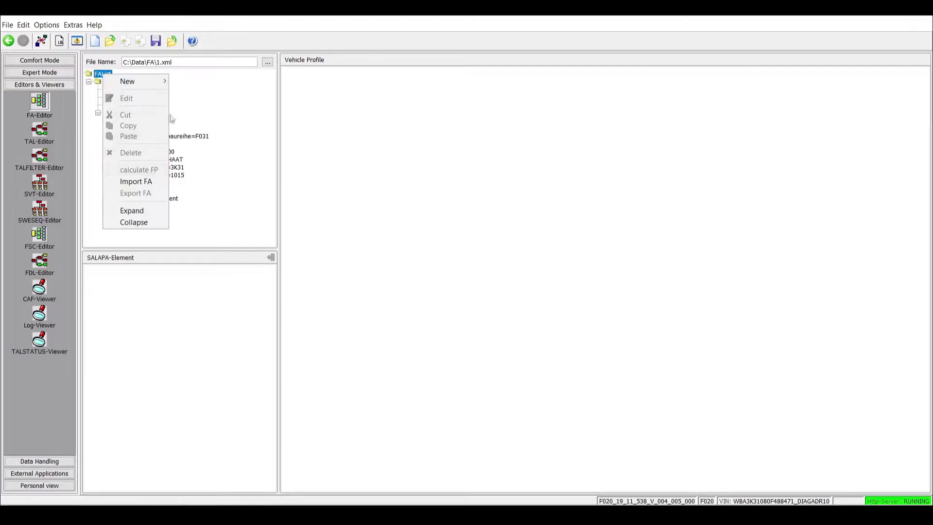
click(188, 103)
right_click(108, 82)
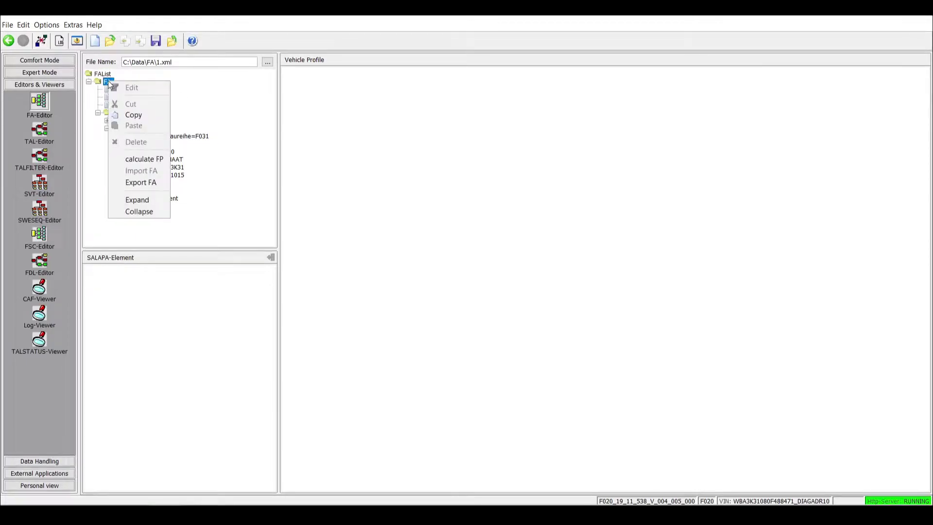
click(154, 159)
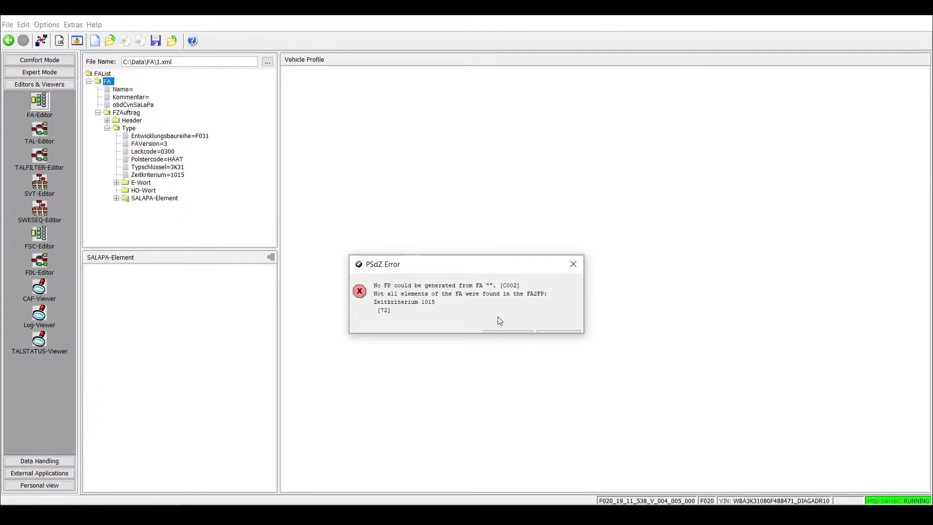
click(509, 331)
Set the FA's Zeitkriterium to 0915.
click(175, 176)
right_click(175, 178)
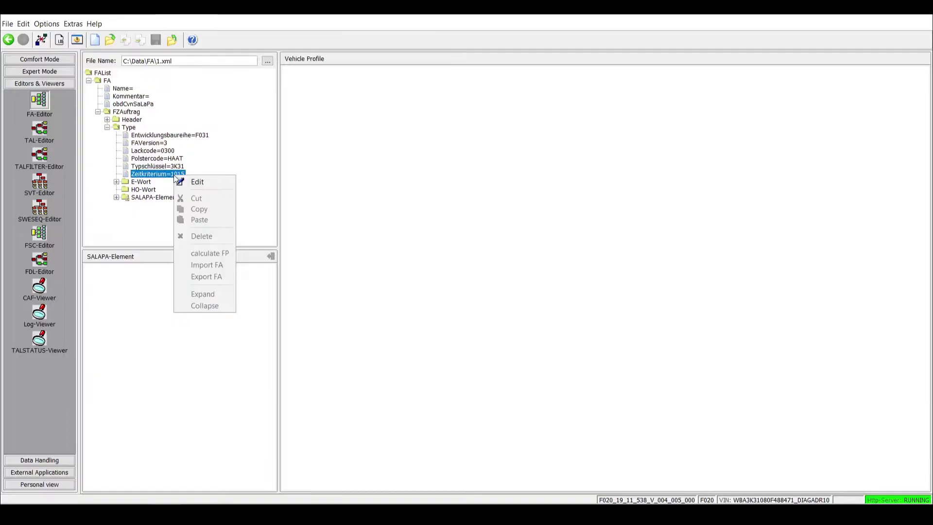
click(200, 183)
text(09)
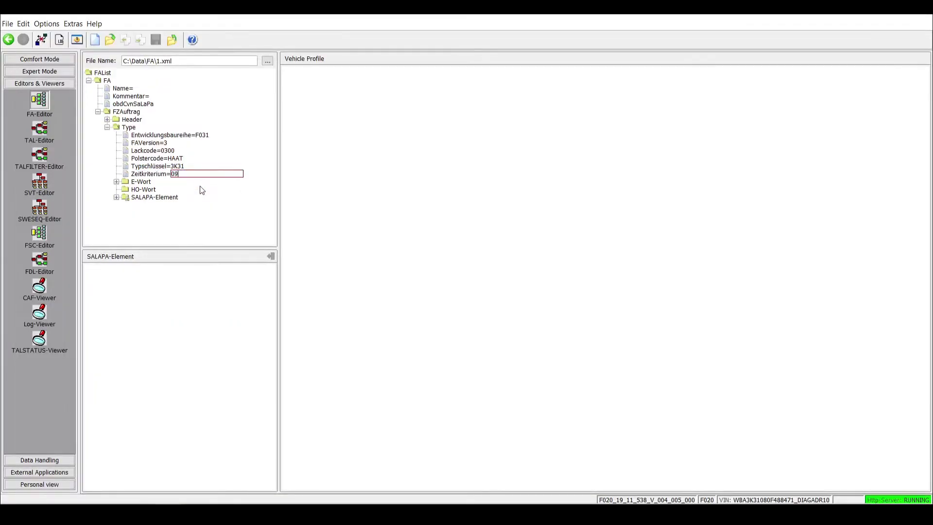
text(15)
key(Return)
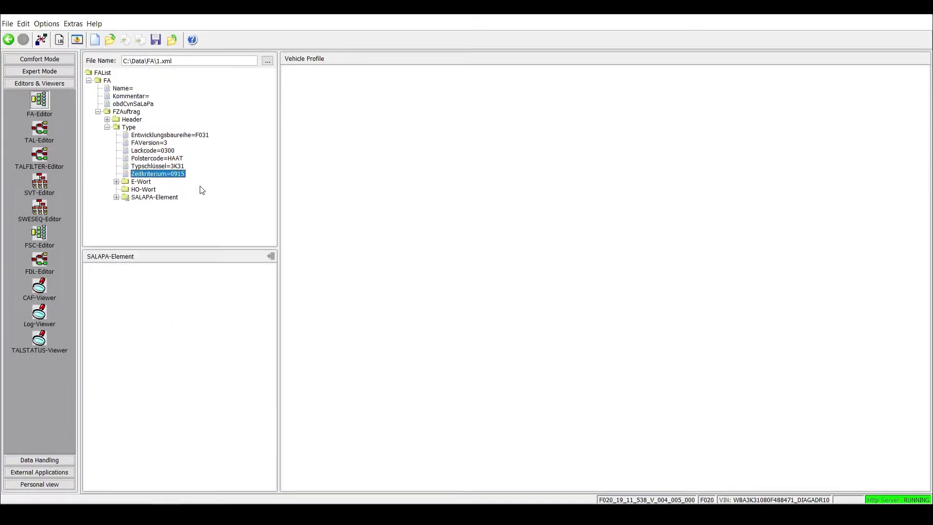
Try to calculate the vehicle profile (FP) of the FA with Zeitkriterium 0915.
click(107, 81)
right_click(108, 81)
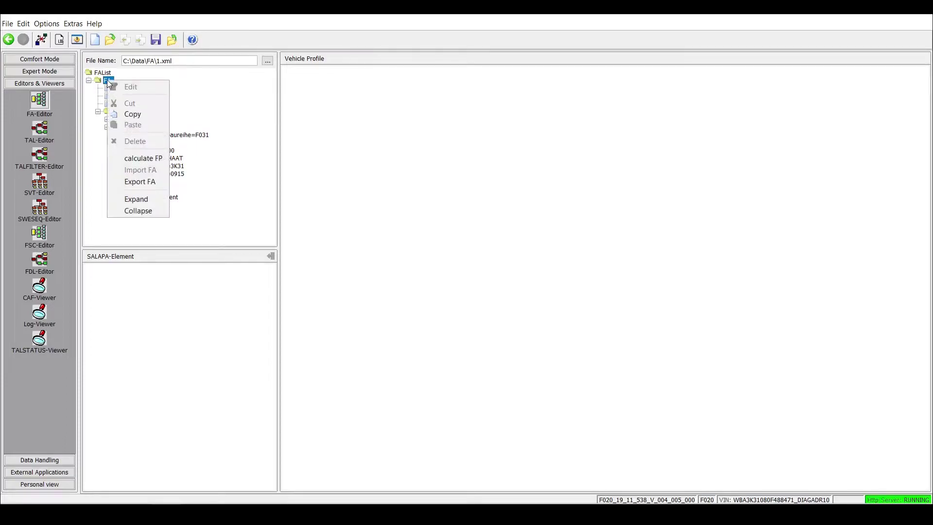
click(154, 159)
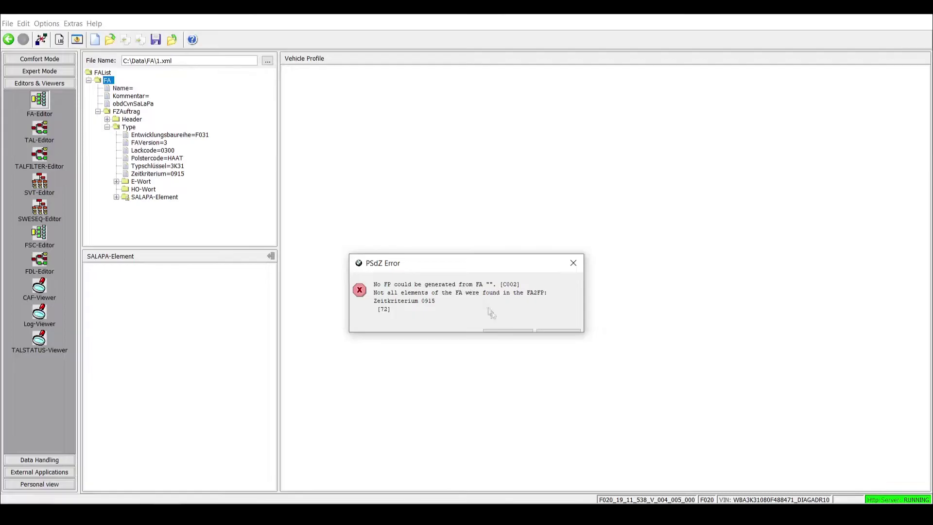
click(518, 330)
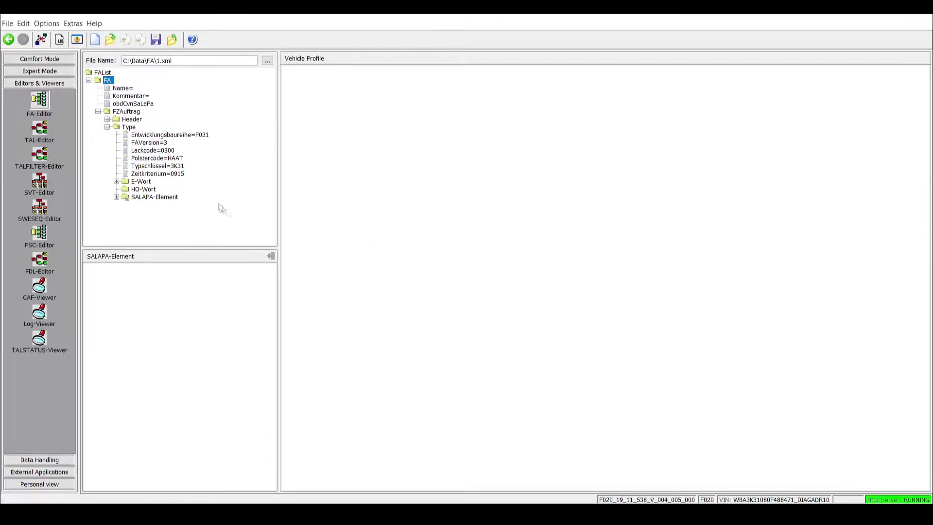
Set the FA's Zeitkriterium to 0716.
click(171, 175)
right_click(170, 174)
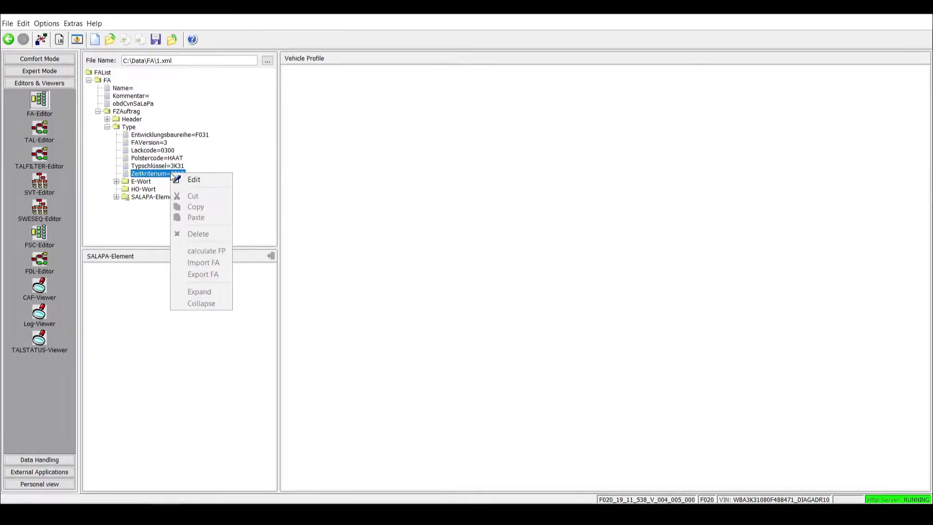
click(185, 178)
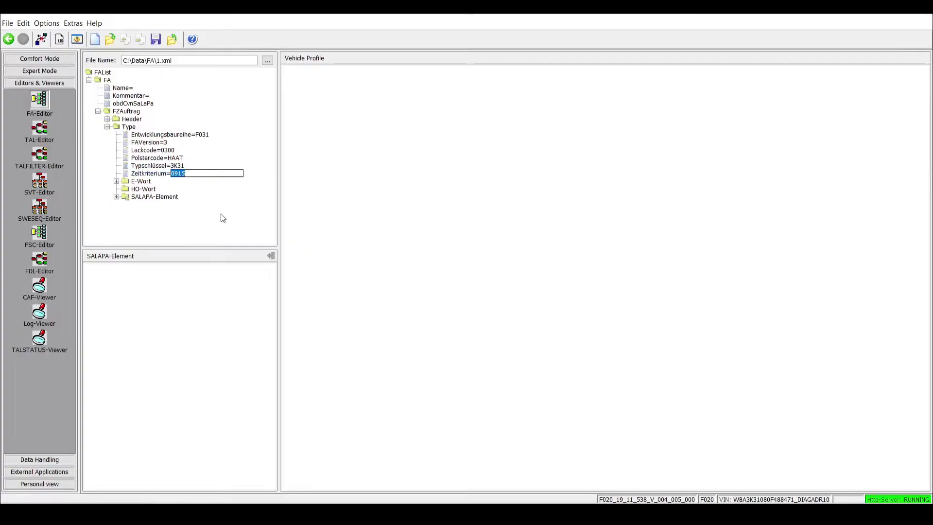
text(0716)
key(Return)
Calculate the vehicle profile (FP) of the FA with Zeitkriterium 0716.
double_click(107, 79)
right_click(106, 78)
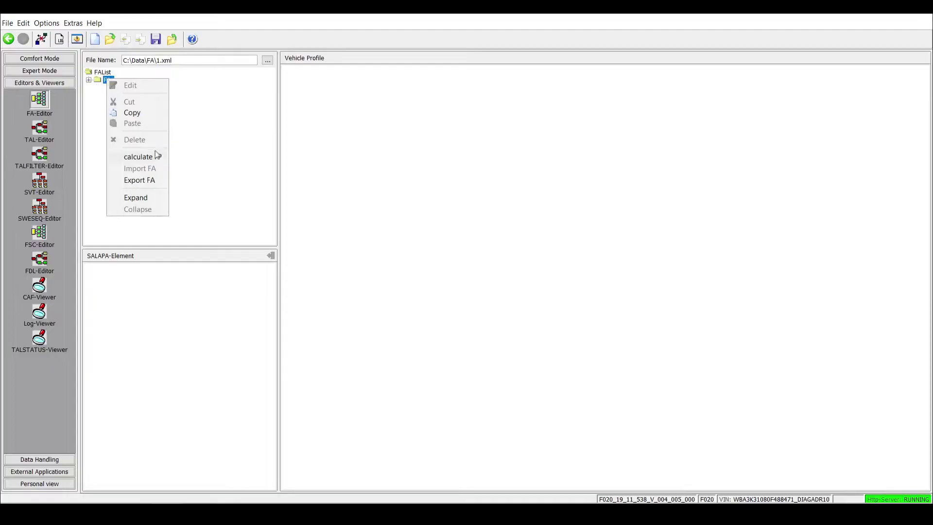
click(141, 156)
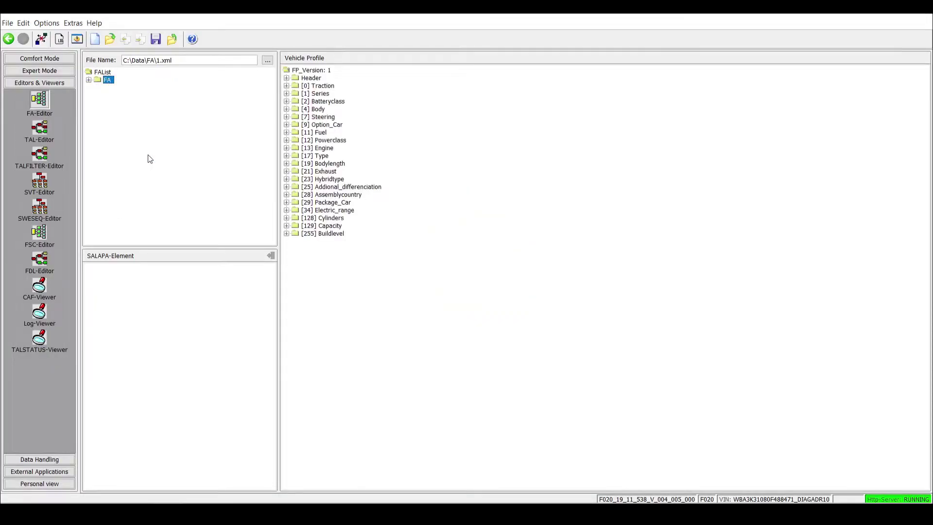
Return to the Expert Mode Coding module and read the actual SVT from the ECUs.
click(39, 71)
click(41, 141)
click(421, 280)
click(758, 290)
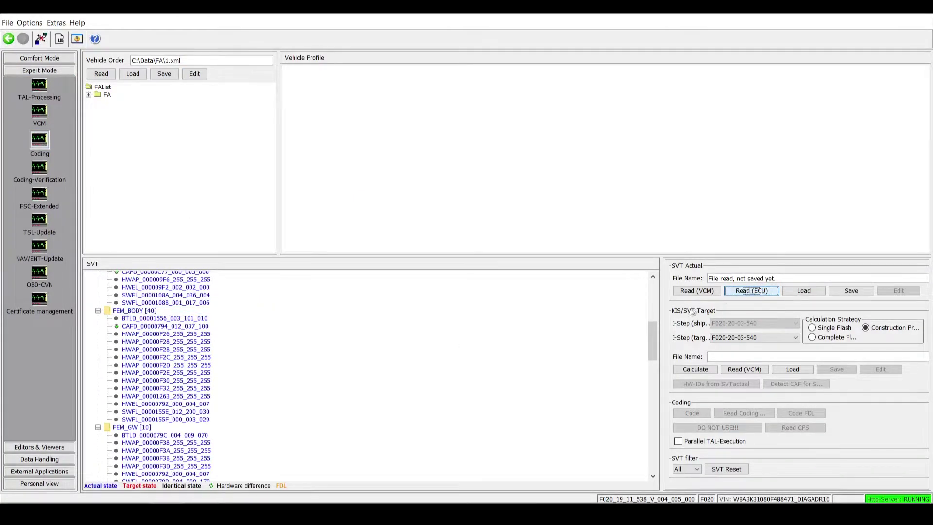
Select the FEM_BODY [40] control unit in the SVT and save the actual SVT as 1.xml.
mouse_move(656, 332)
mouse_down()
mouse_move(655, 281)
mouse_move(656, 335)
mouse_up()
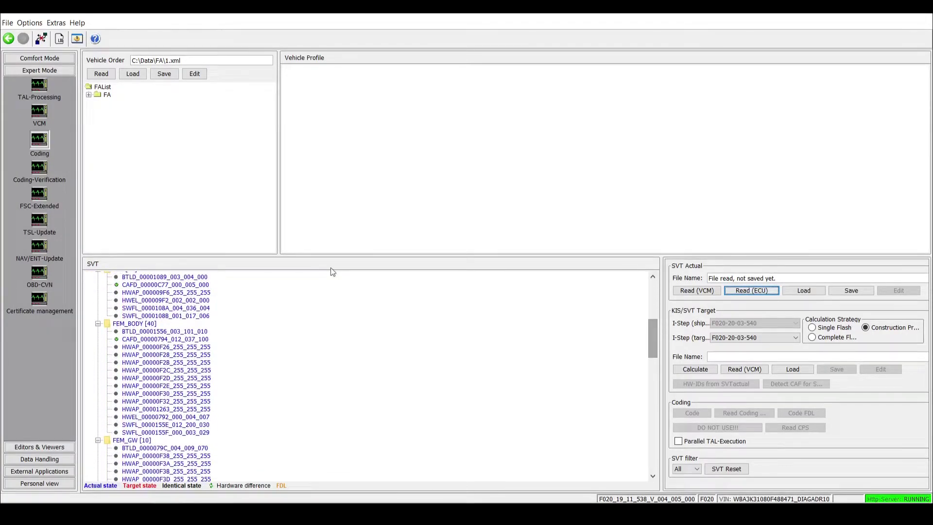
click(150, 324)
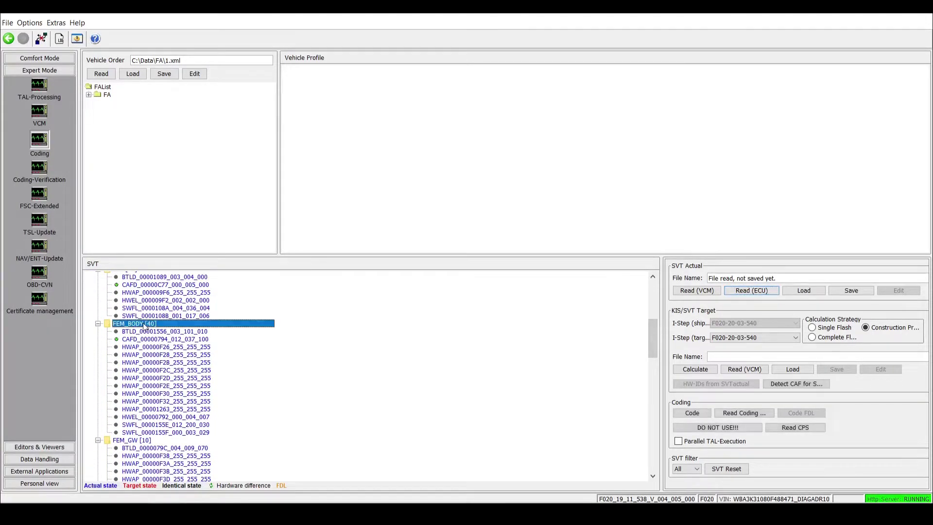
click(851, 291)
text(1)
key(Return)
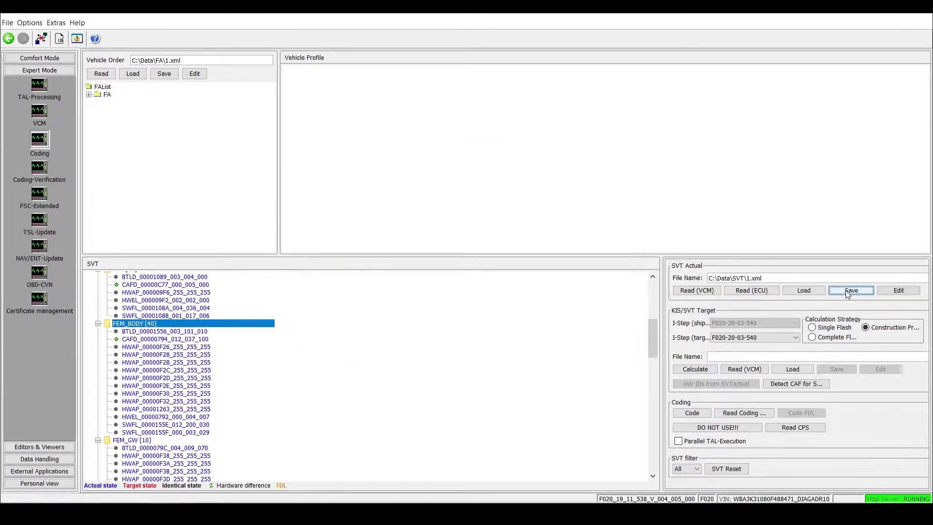
Activate the FA, code the FEM_BODY [40] control unit with it, and close the coding report.
double_click(108, 95)
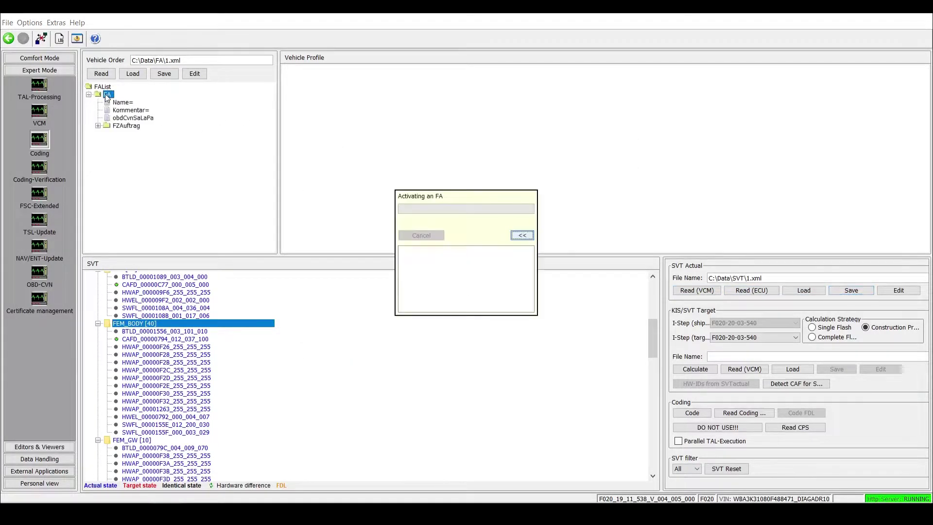
right_click(133, 326)
click(175, 362)
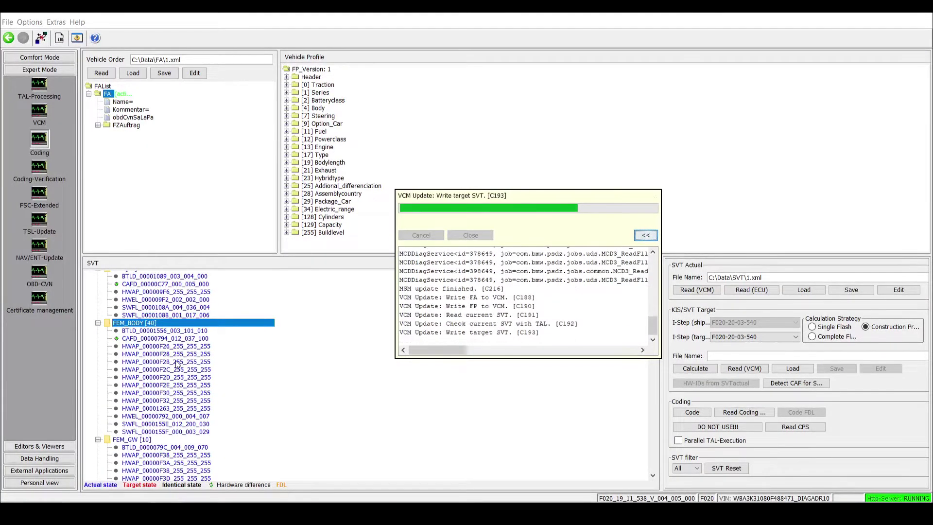
click(471, 237)
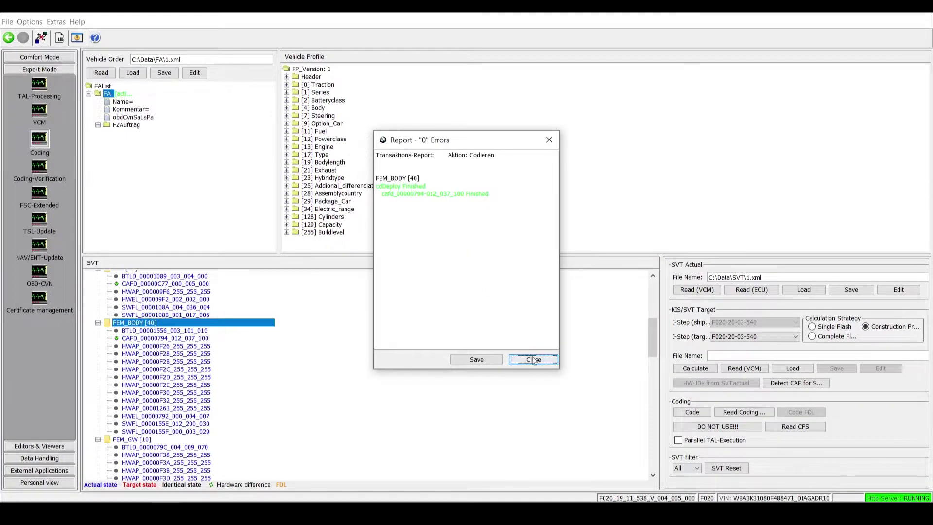
click(534, 359)
drag(655, 327, 650, 421)
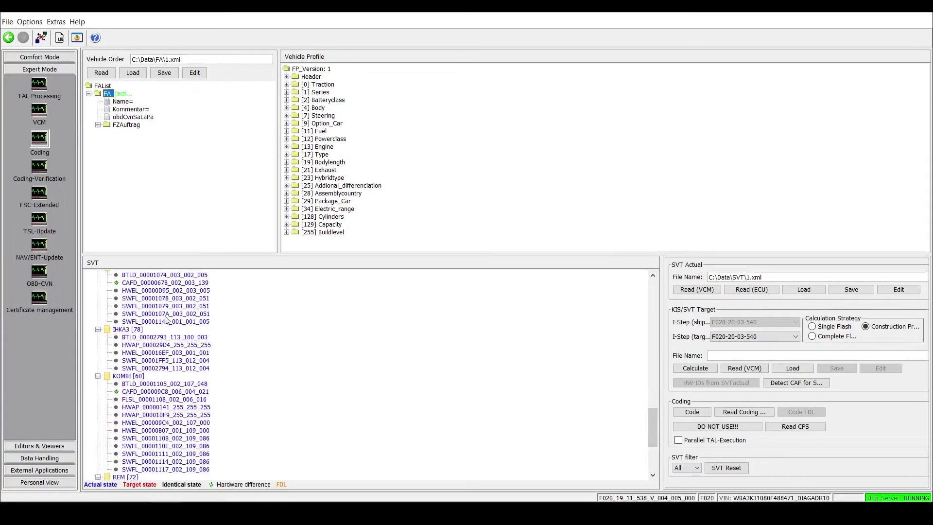
click(128, 330)
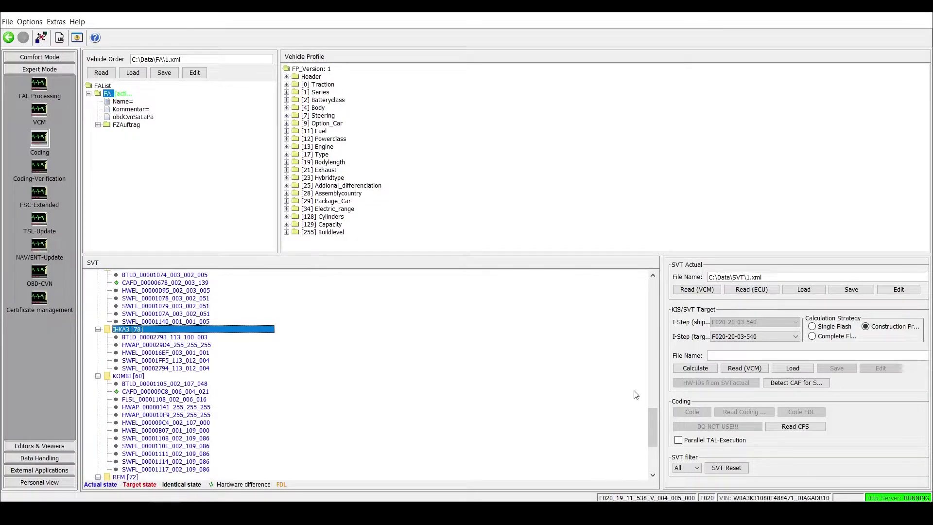
click(792, 383)
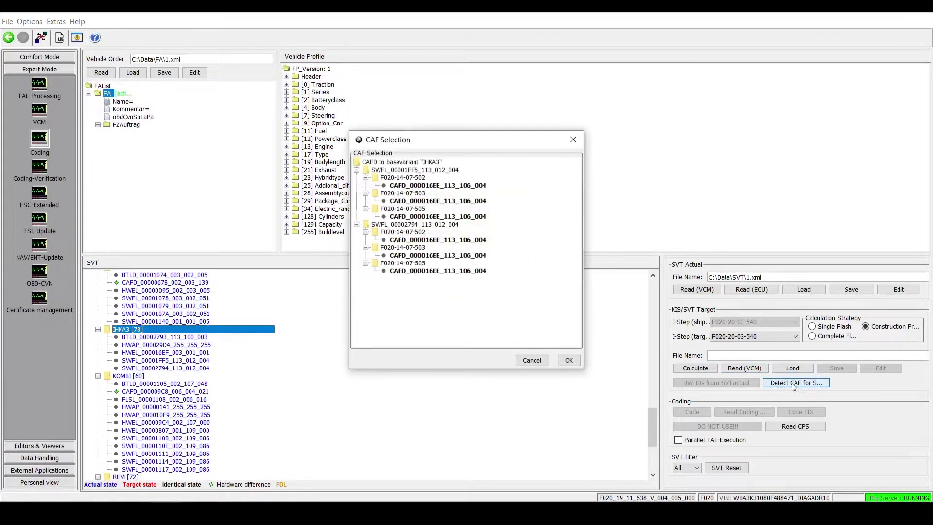
click(469, 272)
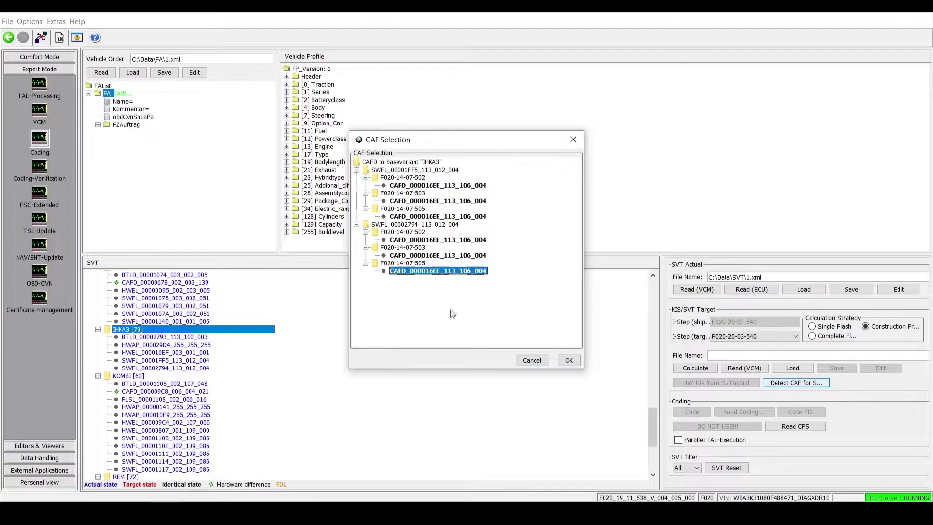
click(567, 360)
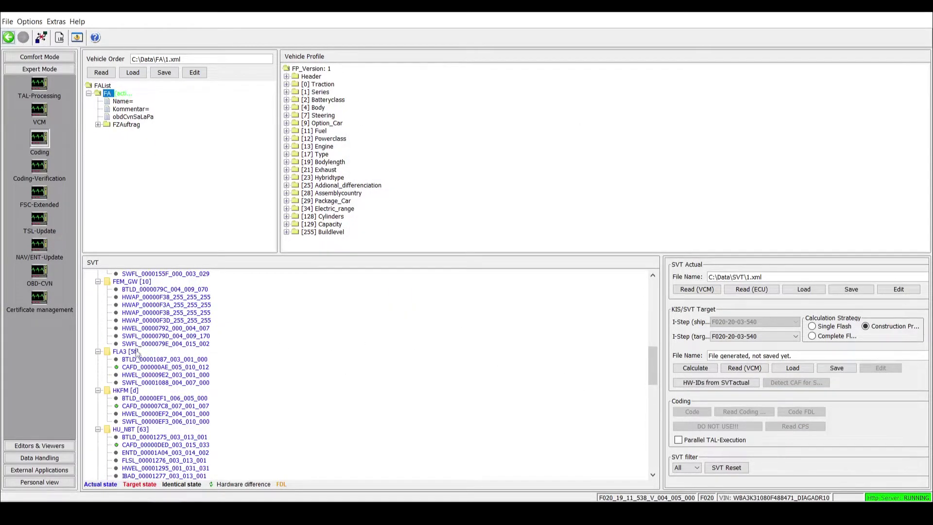
Code the IHKA3 [78] control unit with its newly assigned CAFD, close the report, and disconnect from the vehicle.
drag(652, 358, 651, 420)
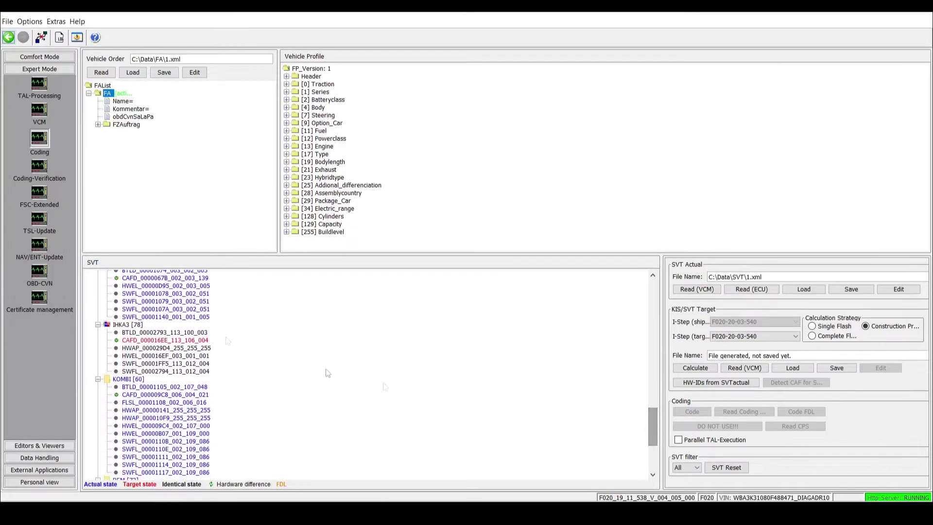
click(129, 324)
right_click(128, 324)
click(175, 356)
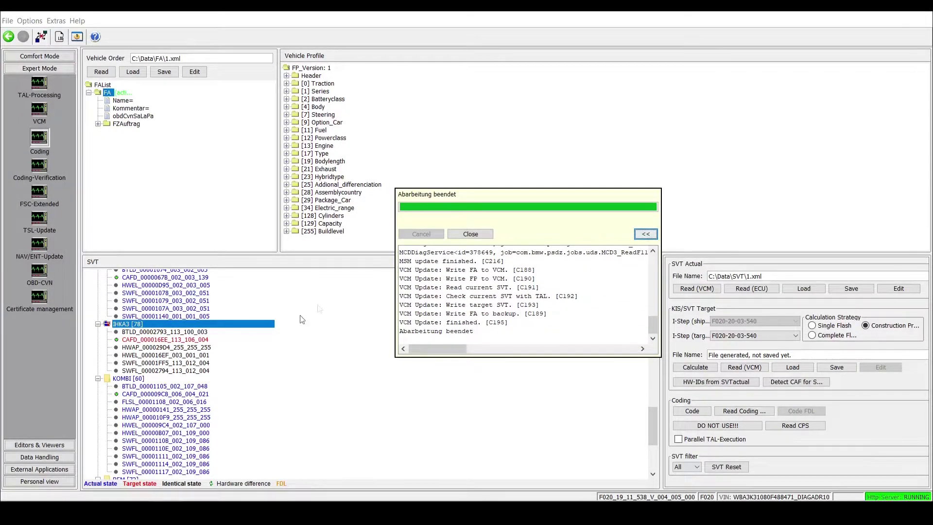
click(471, 235)
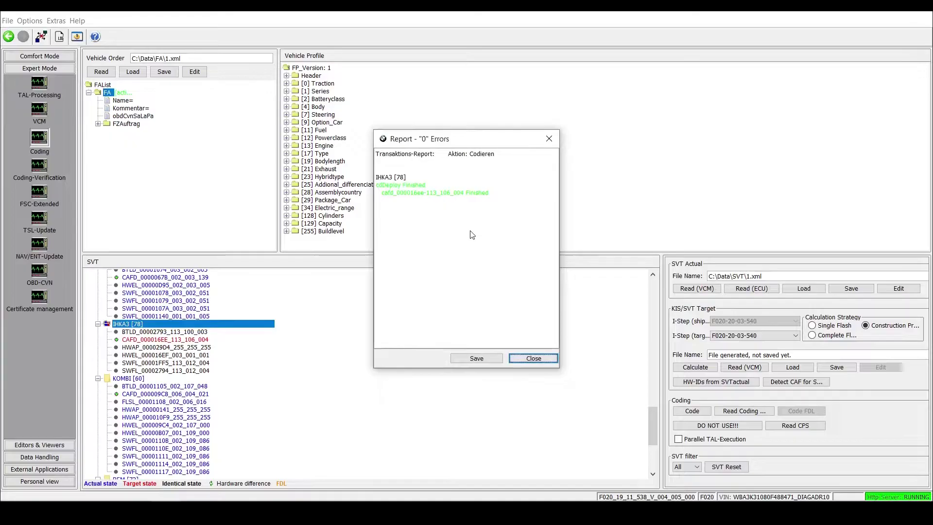
click(532, 359)
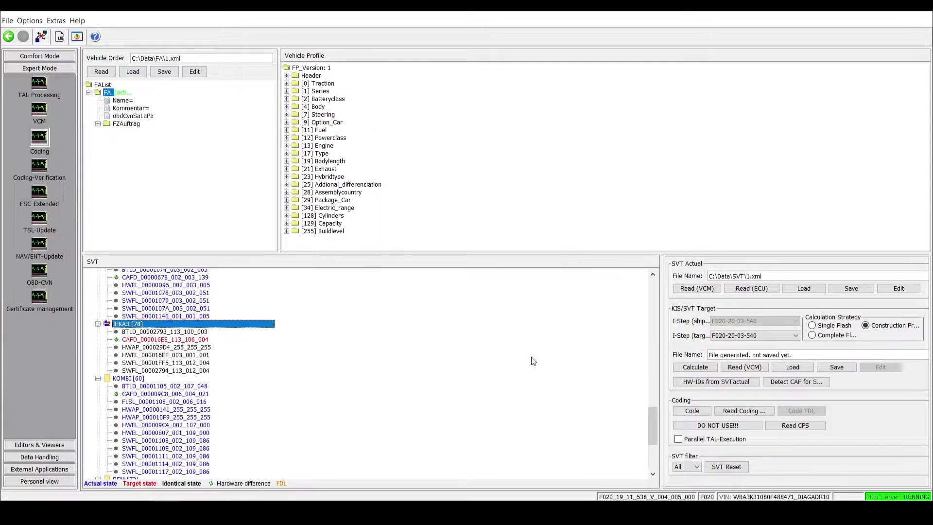
click(41, 36)
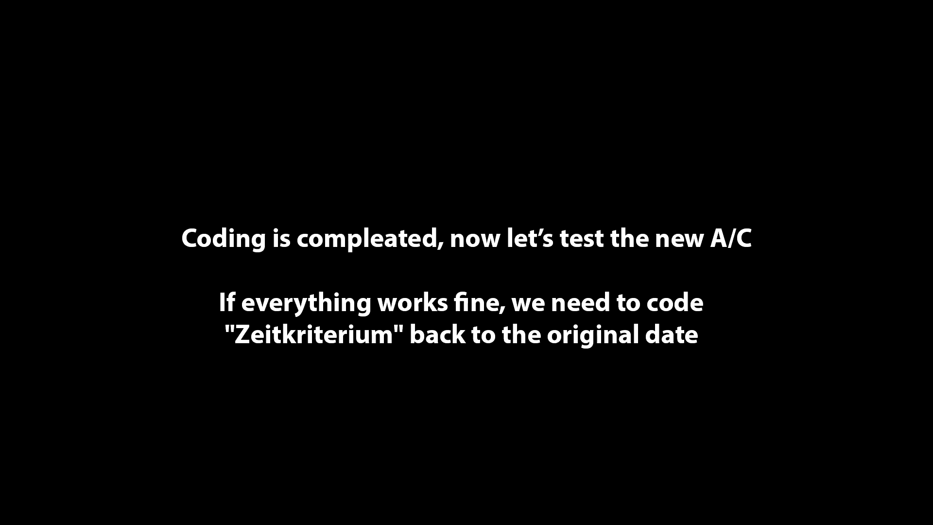